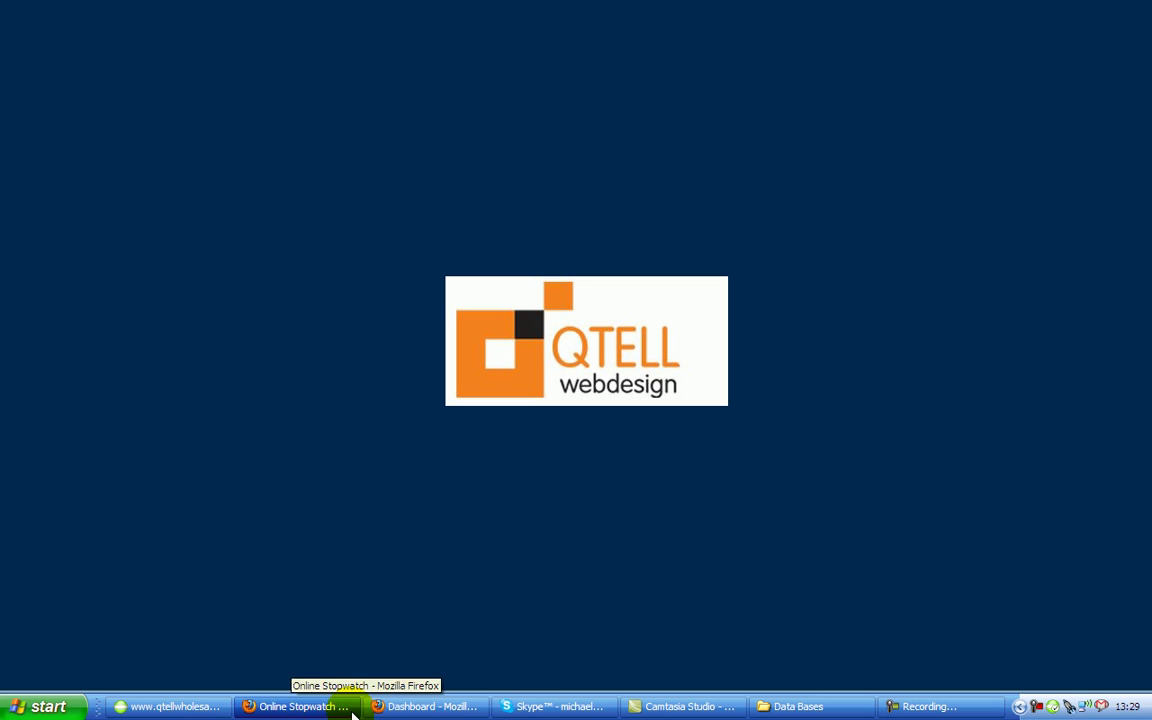
Bring the Firefox window with the OpenCart admin dashboard to the front.
{"action": "left_click", "coordinate": [388, 706]}
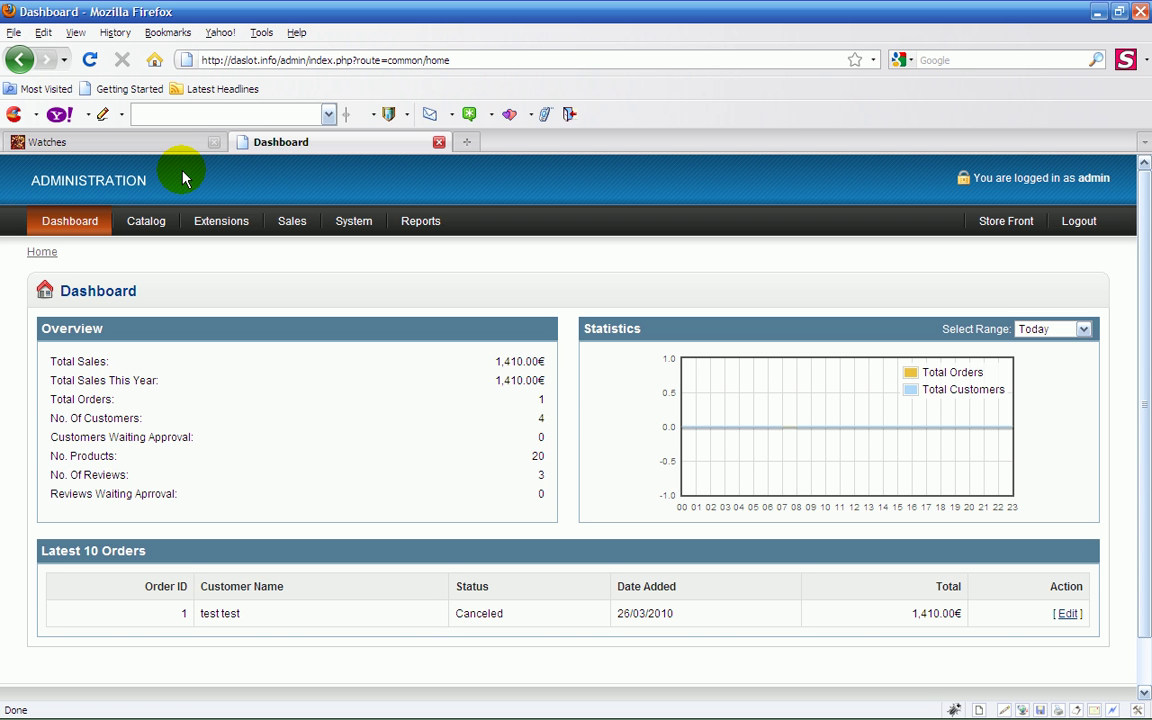
View the empty Watches brand page, then return to and browse the store home page.
{"action": "left_click", "coordinate": [160, 142]}
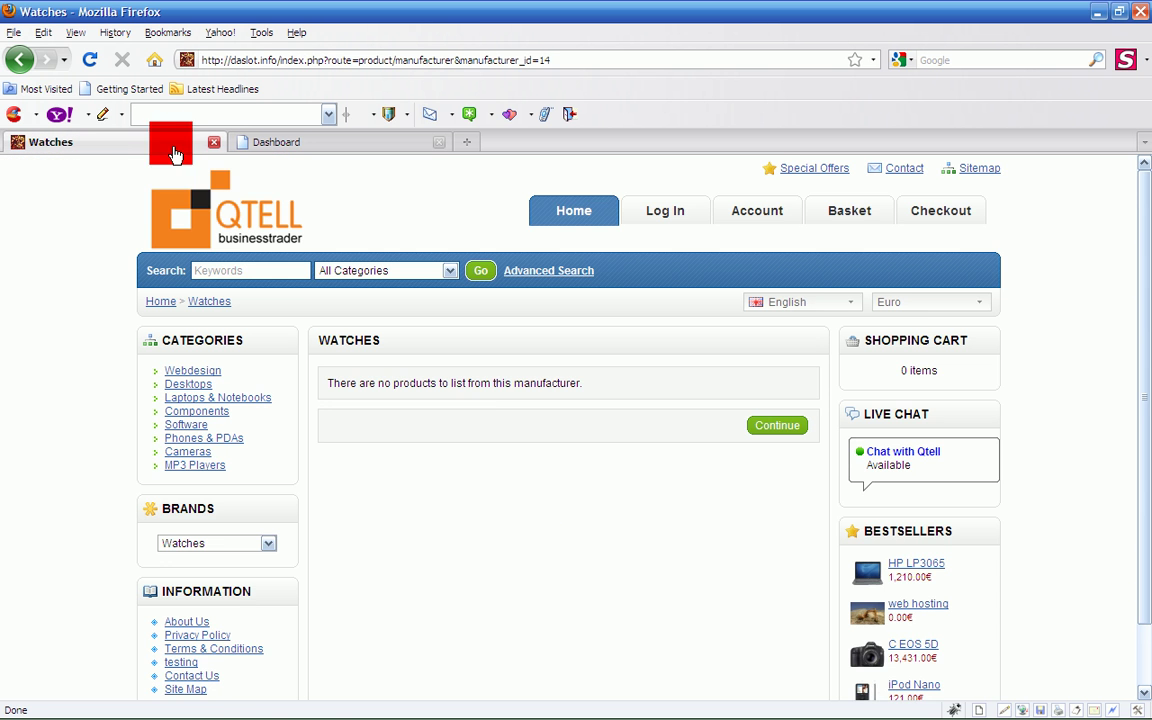
{"action": "scroll", "coordinate": [476, 445], "scroll_direction": "down", "scroll_amount": 2}
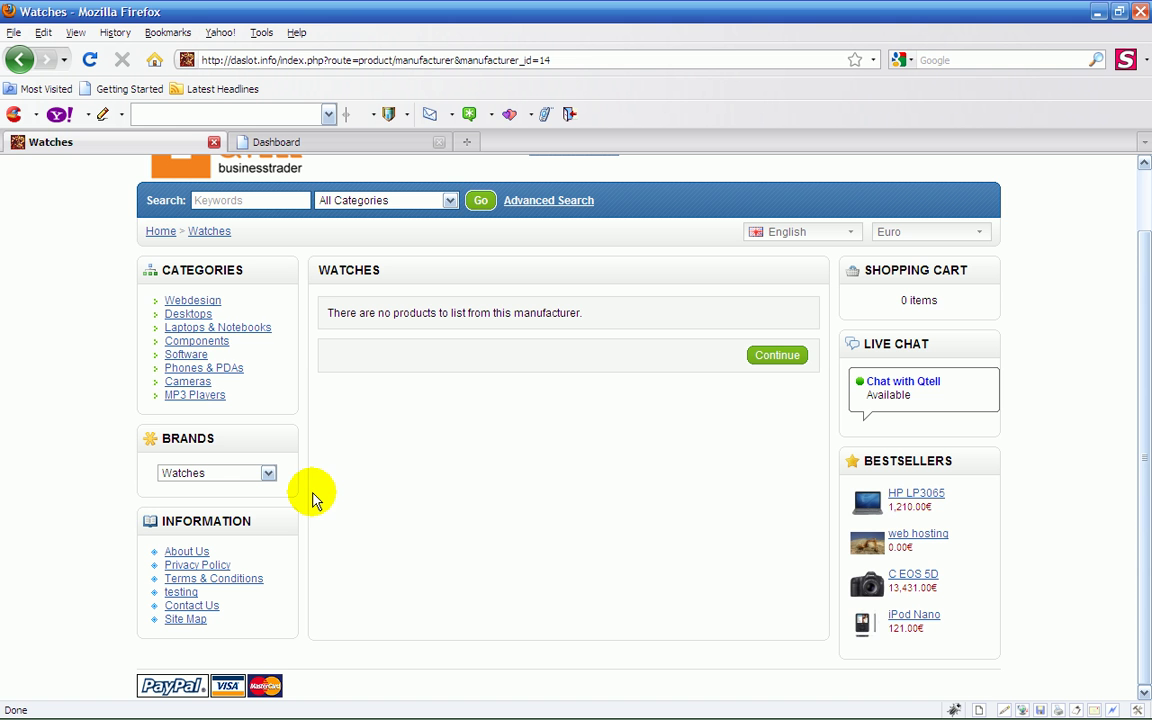
{"action": "left_click", "coordinate": [156, 231]}
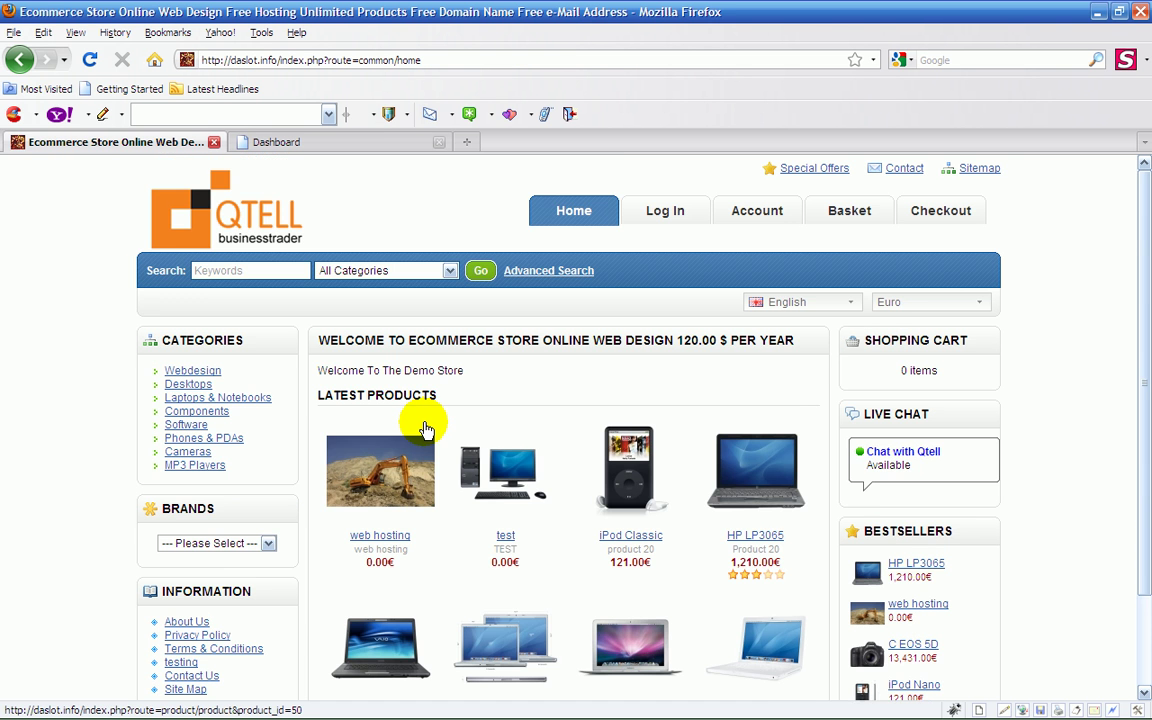
{"action": "scroll", "coordinate": [426, 430], "scroll_direction": "down", "scroll_amount": 2}
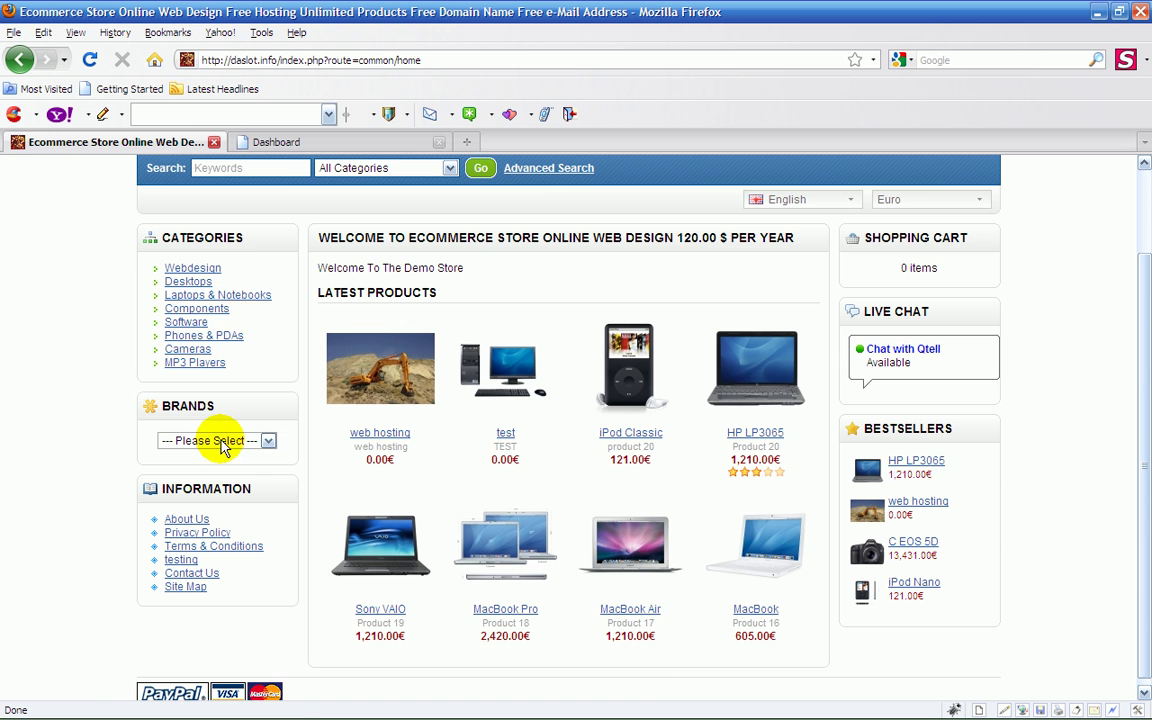
{"action": "scroll", "coordinate": [385, 330], "scroll_direction": "up", "scroll_amount": 2}
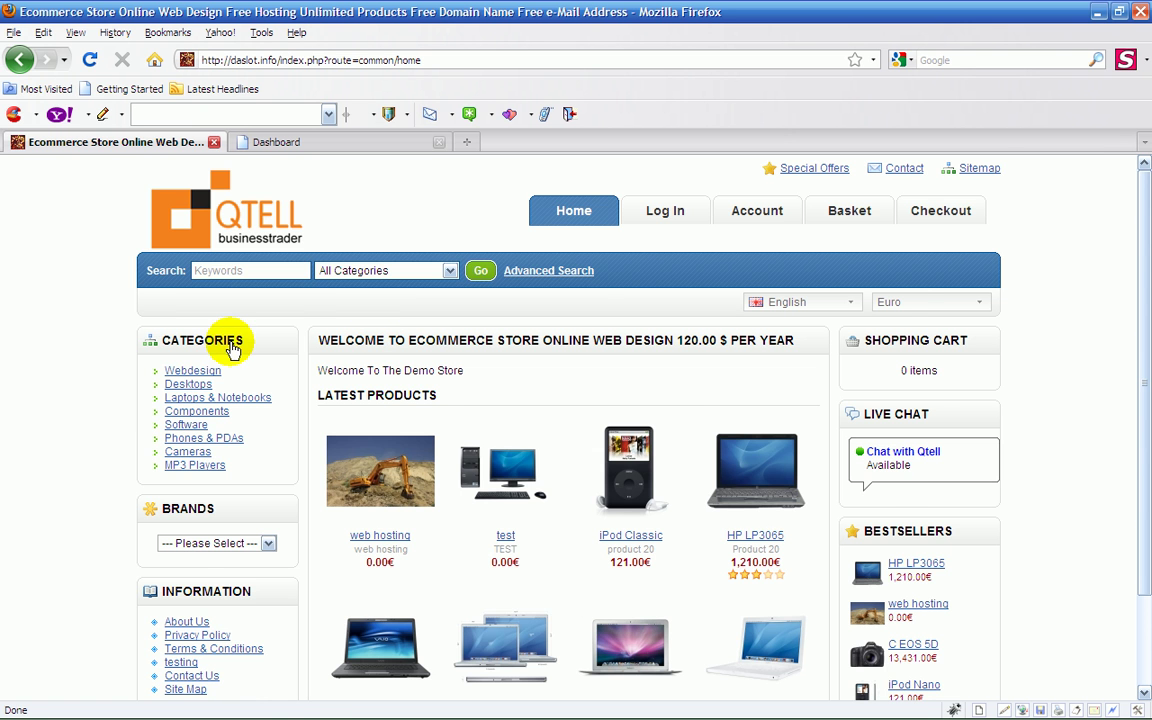
{"action": "scroll", "coordinate": [203, 603], "scroll_direction": "down", "scroll_amount": 2}
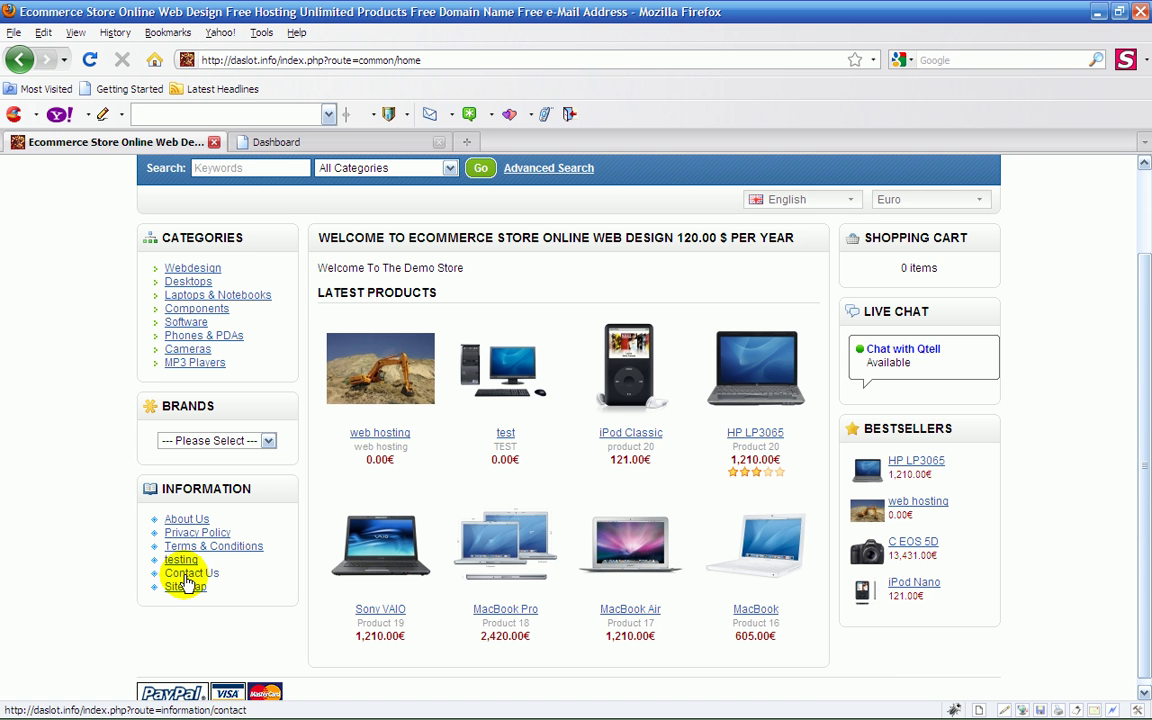
Look over the store's Contact Us page, then go back to the store home page.
{"action": "left_click", "coordinate": [196, 578]}
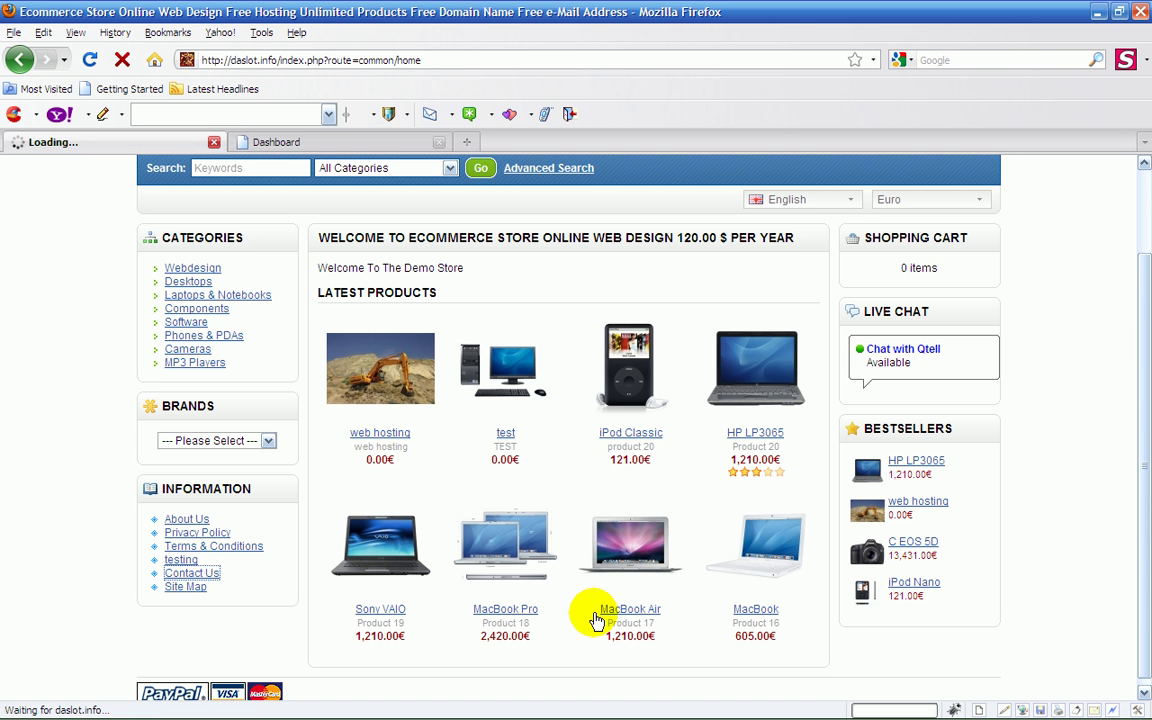
{"action": "scroll", "coordinate": [578, 398], "scroll_direction": "down", "scroll_amount": 3}
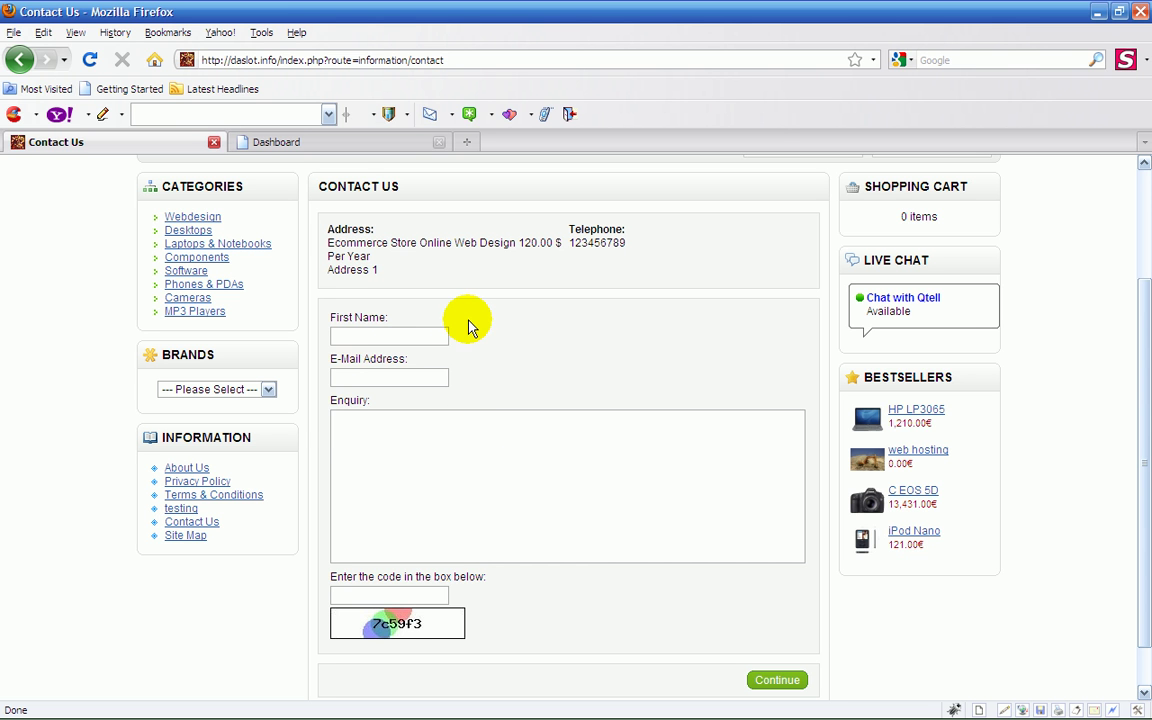
{"action": "scroll", "coordinate": [407, 428], "scroll_direction": "up", "scroll_amount": 3}
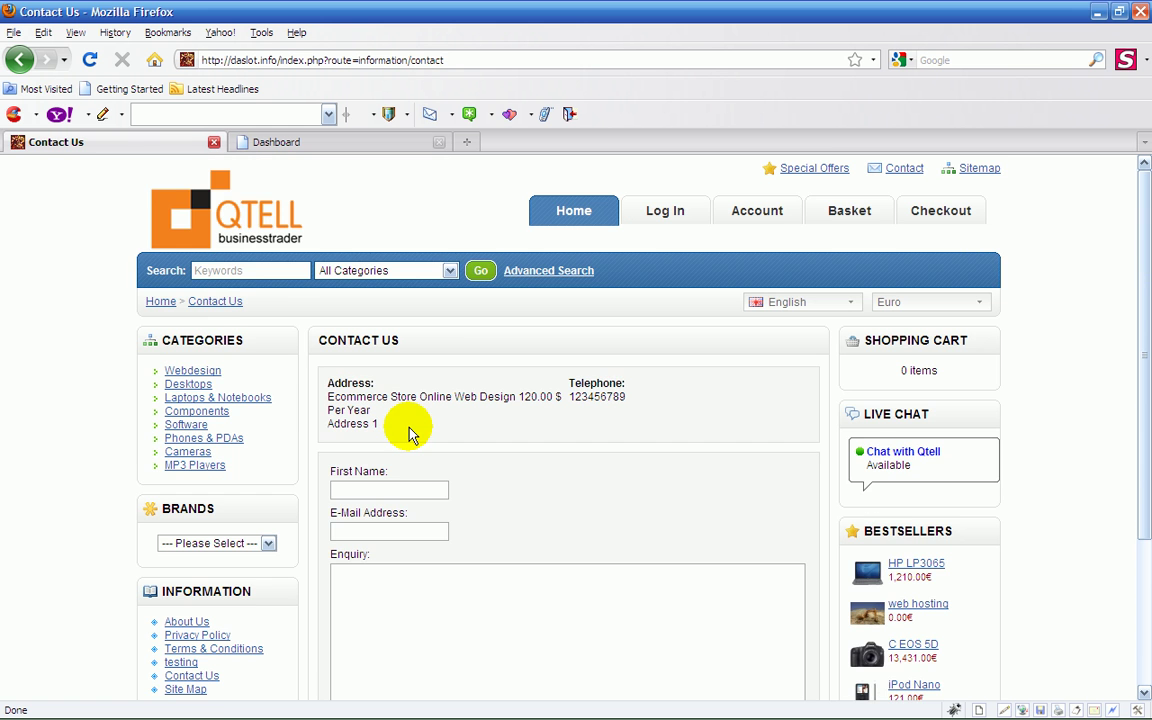
{"action": "left_click", "coordinate": [256, 183]}
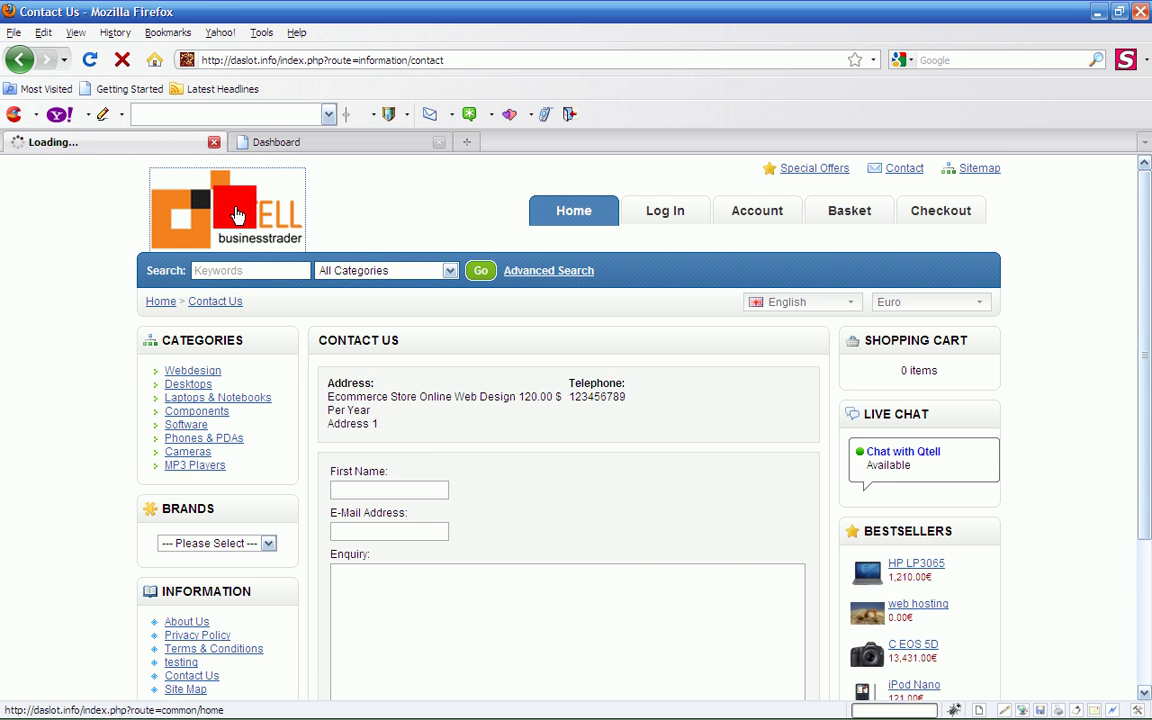
In the admin, open Catalog > Manufacturers and start inserting a new manufacturer.
{"action": "left_click", "coordinate": [272, 142]}
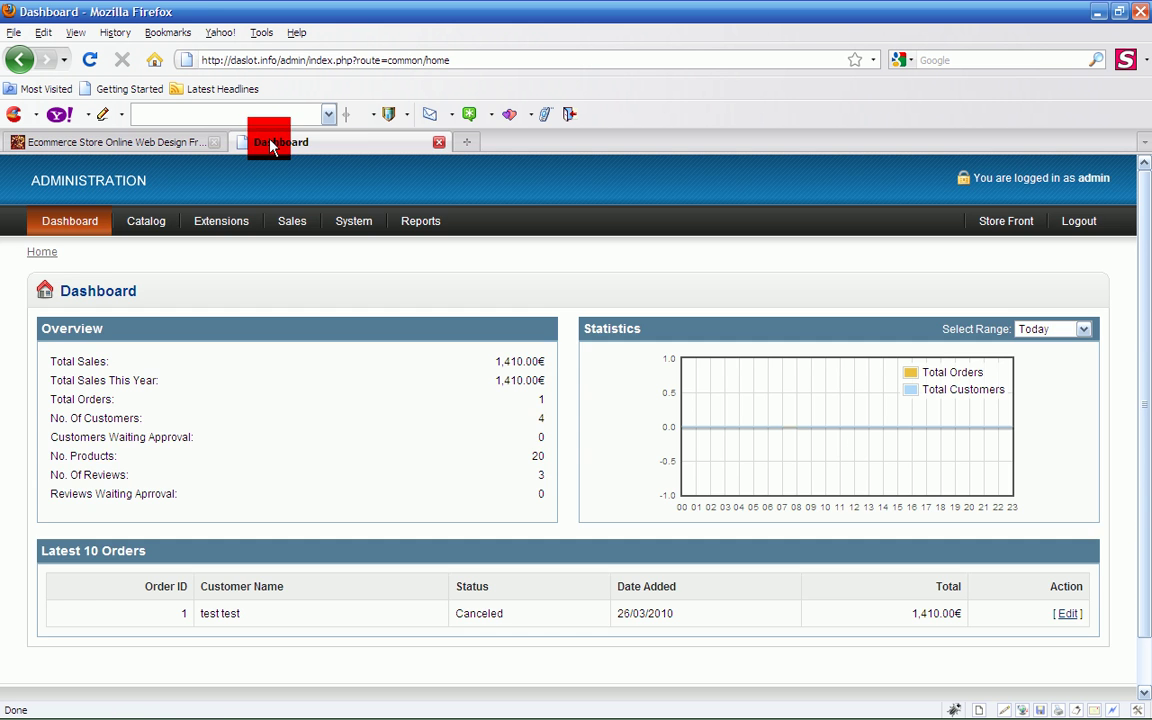
{"action": "mouse_move", "coordinate": [143, 222]}
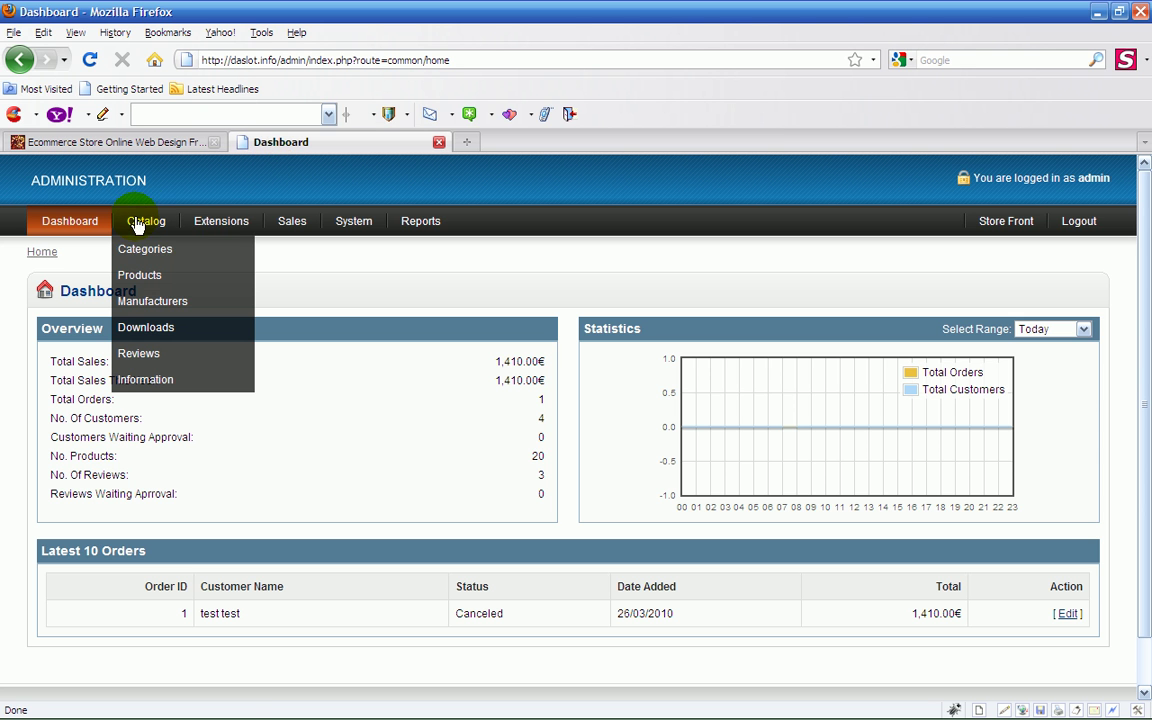
{"action": "left_click", "coordinate": [144, 307]}
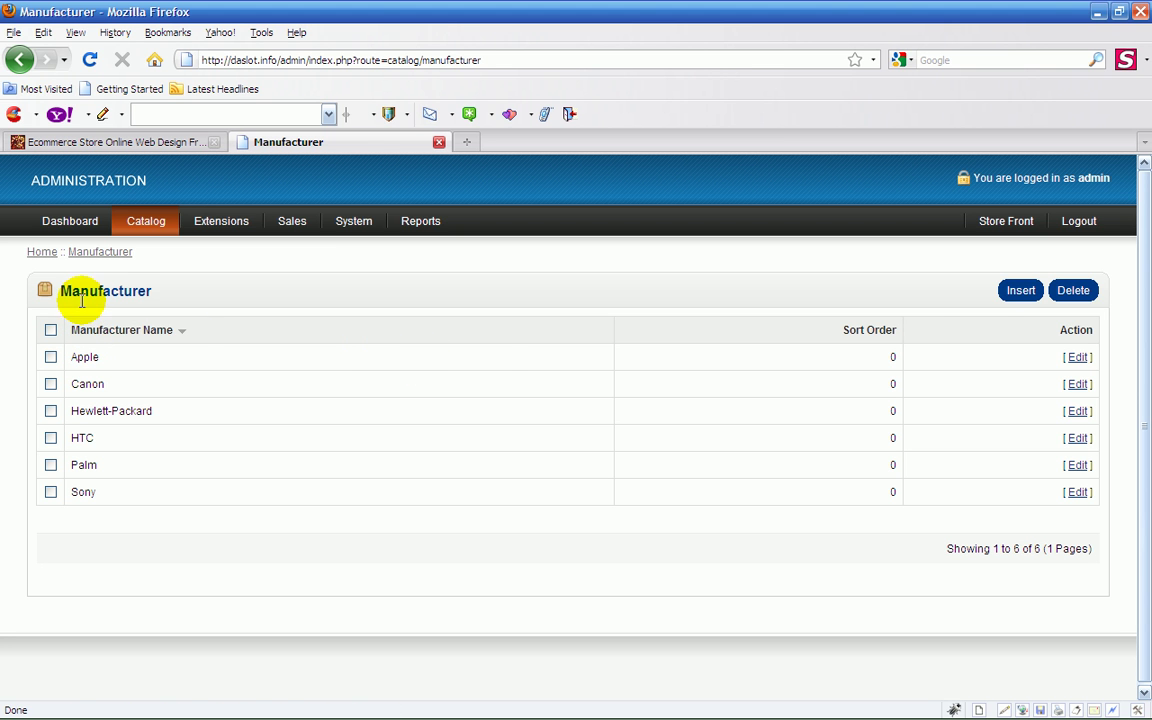
{"action": "left_click", "coordinate": [1021, 292]}
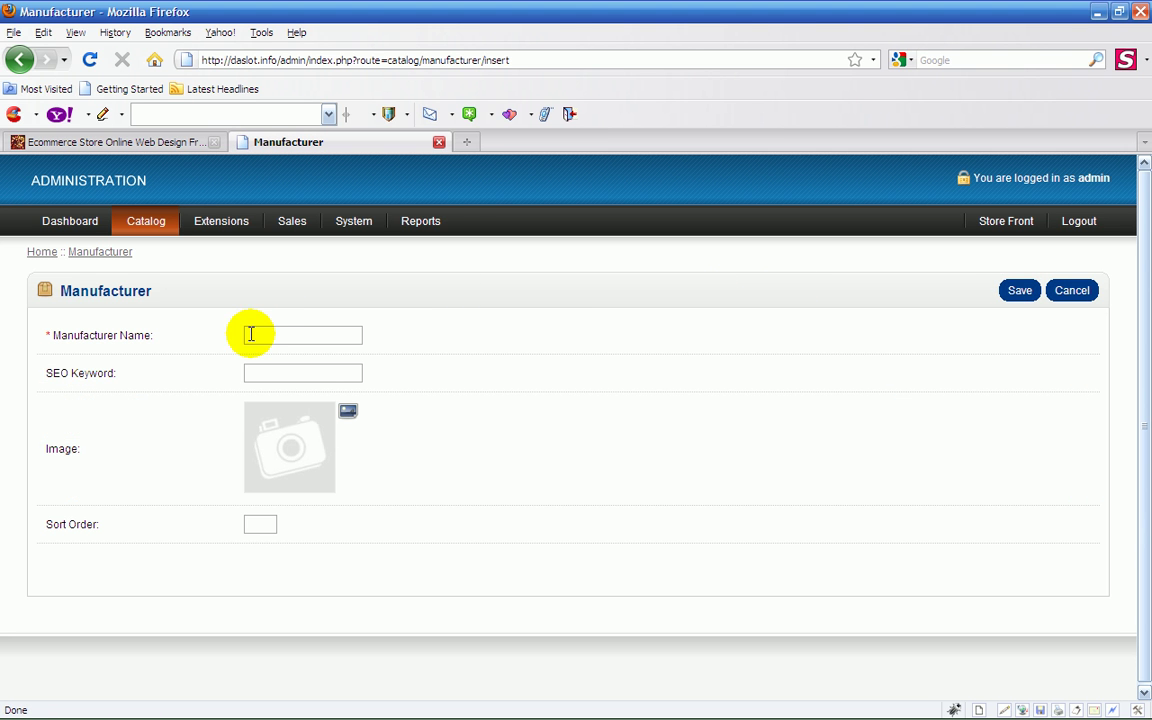
Create manufacturer 'Watches' with SEO keyword 'watches,shopping,sale' and save it.
{"action": "left_click", "coordinate": [256, 335]}
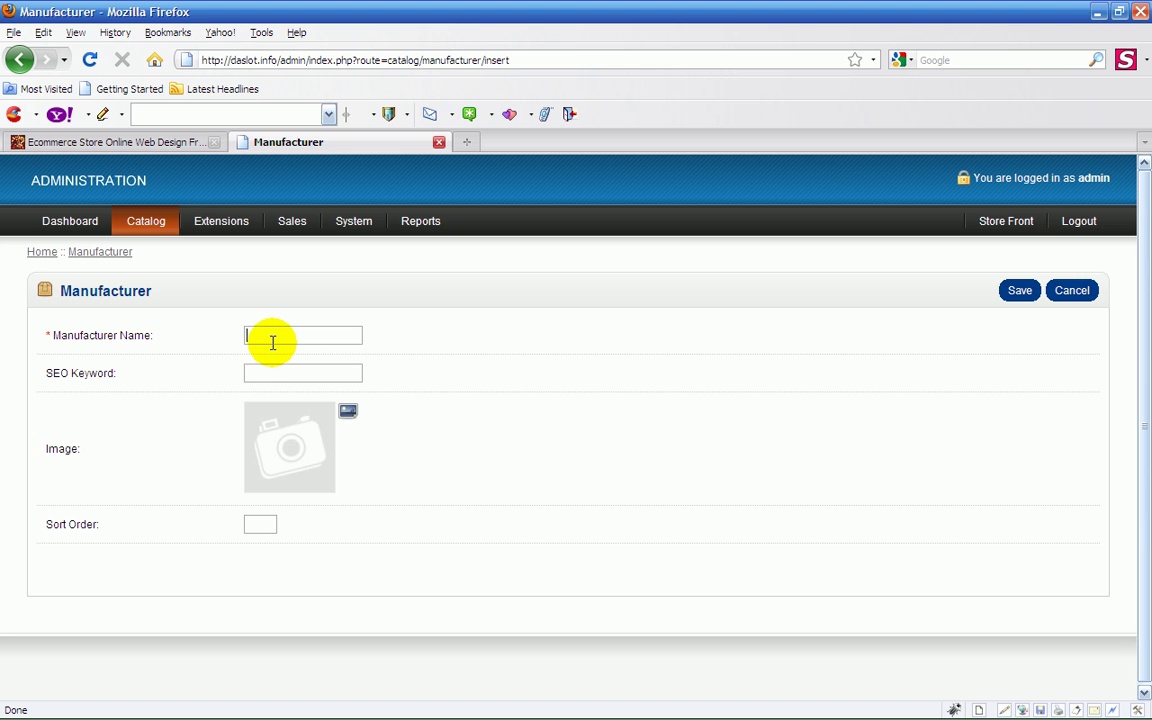
{"action": "type", "text": "W"}
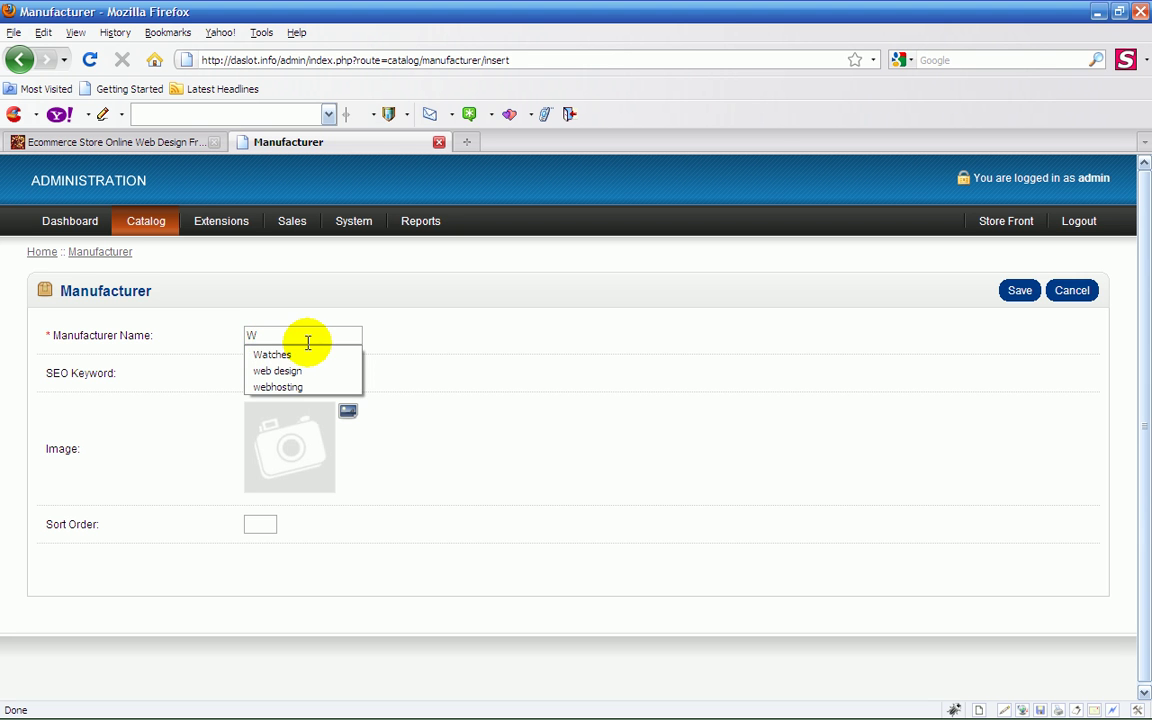
{"action": "left_click", "coordinate": [294, 357]}
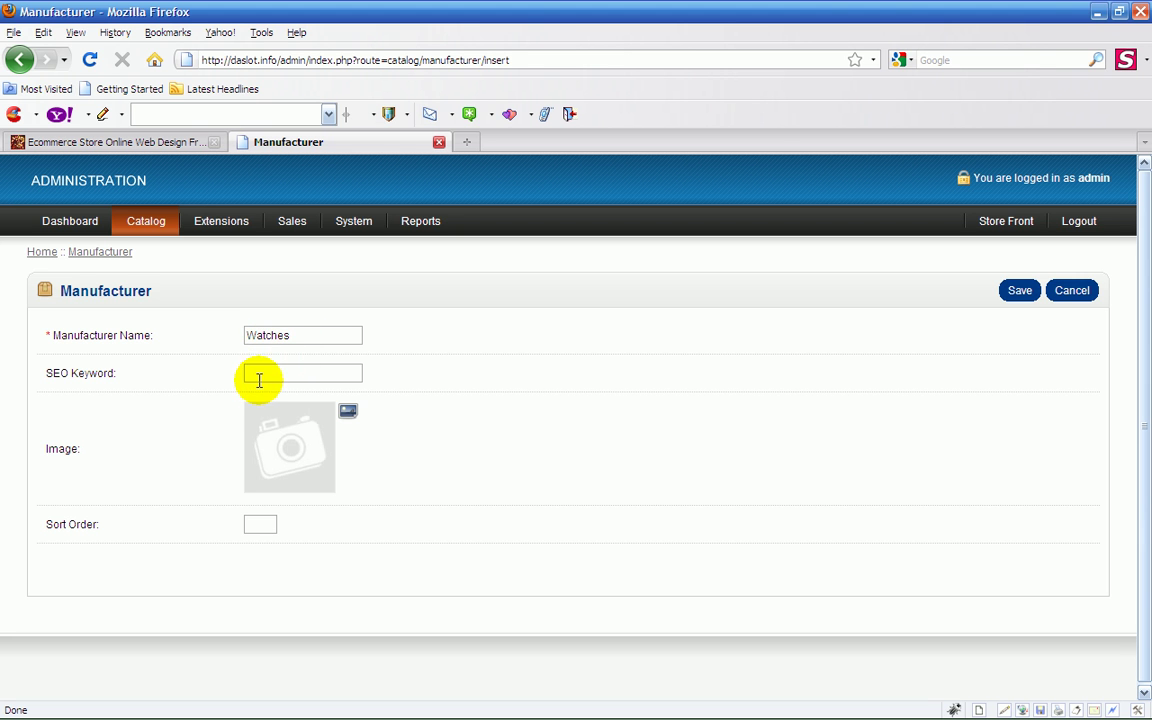
{"action": "left_click", "coordinate": [257, 373]}
{"action": "type", "text": "w"}
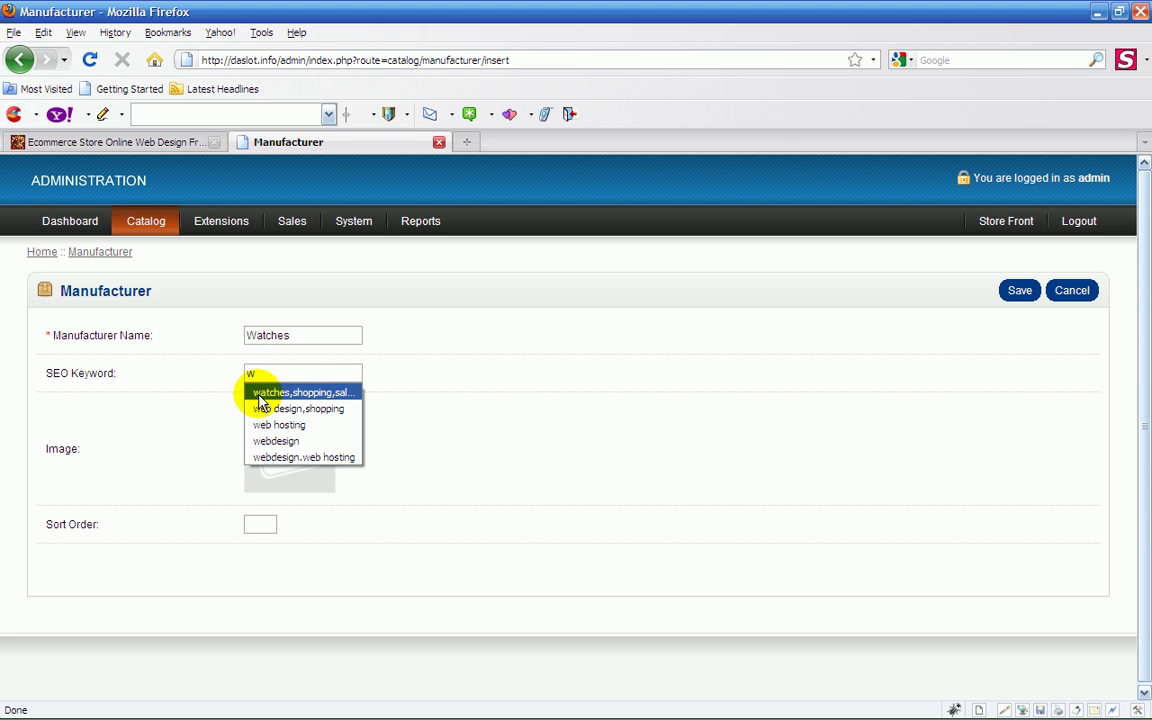
{"action": "left_click", "coordinate": [263, 396]}
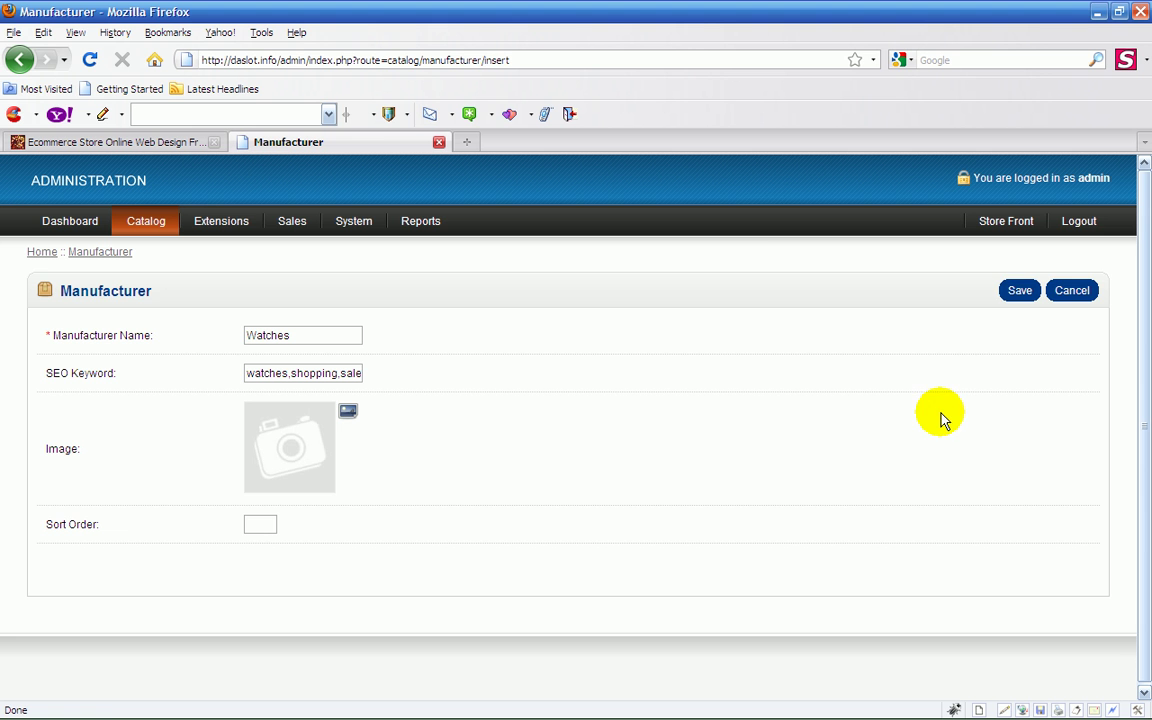
{"action": "left_click", "coordinate": [1014, 295]}
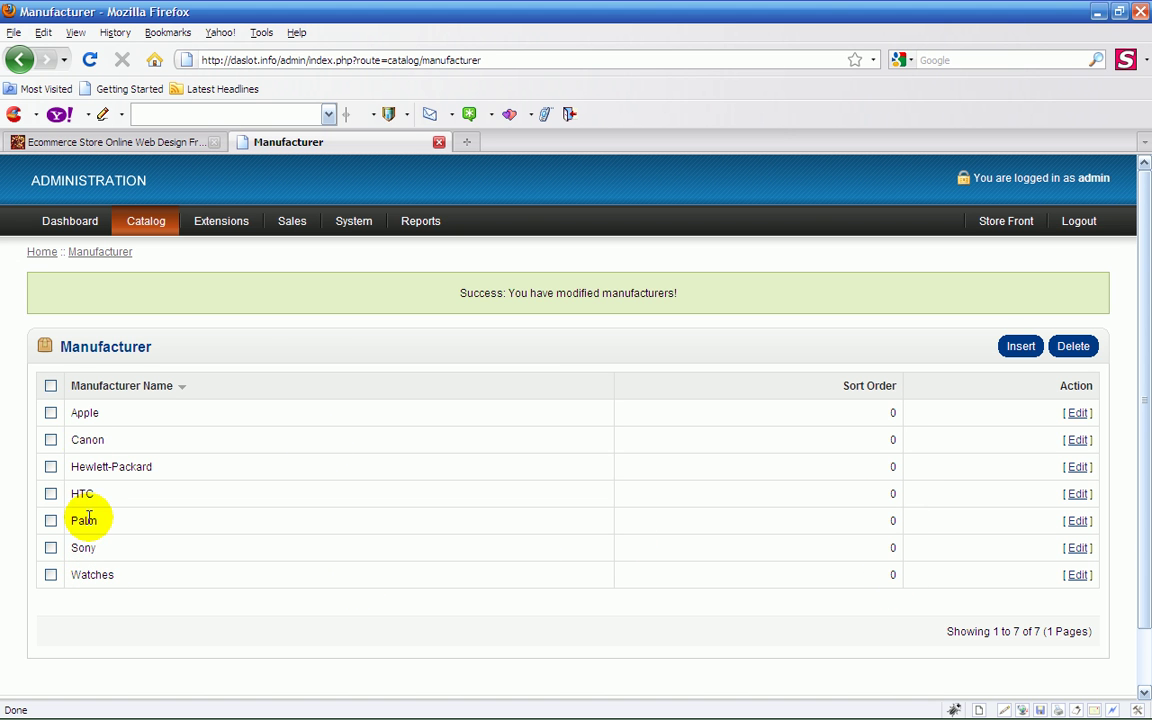
Reload the storefront and choose Watches from the Brands dropdown.
{"action": "left_click", "coordinate": [136, 146]}
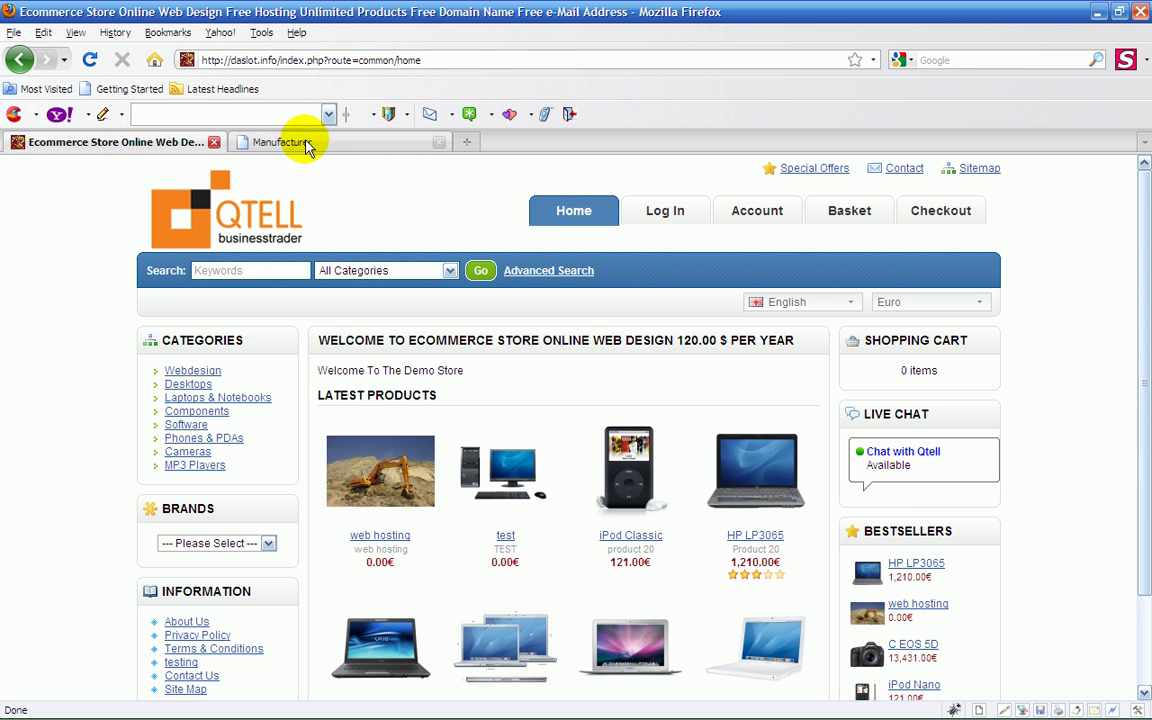
{"action": "left_click", "coordinate": [307, 146]}
{"action": "left_click", "coordinate": [155, 146]}
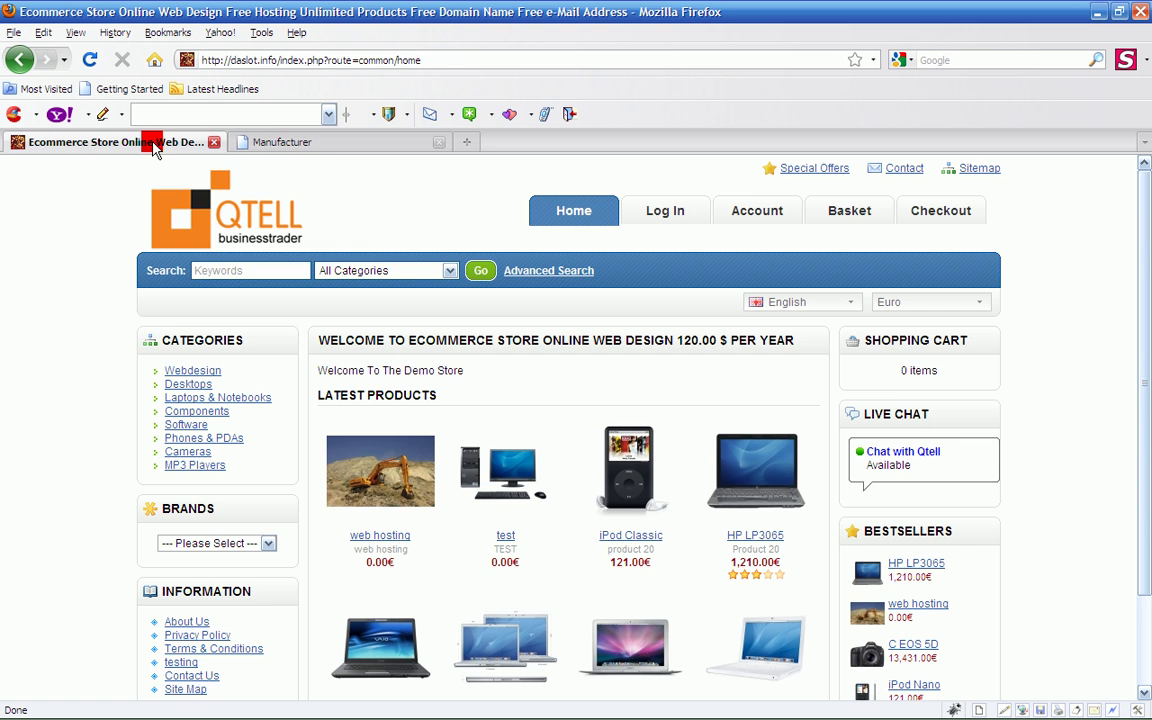
{"action": "left_click", "coordinate": [300, 143]}
{"action": "left_click", "coordinate": [165, 146]}
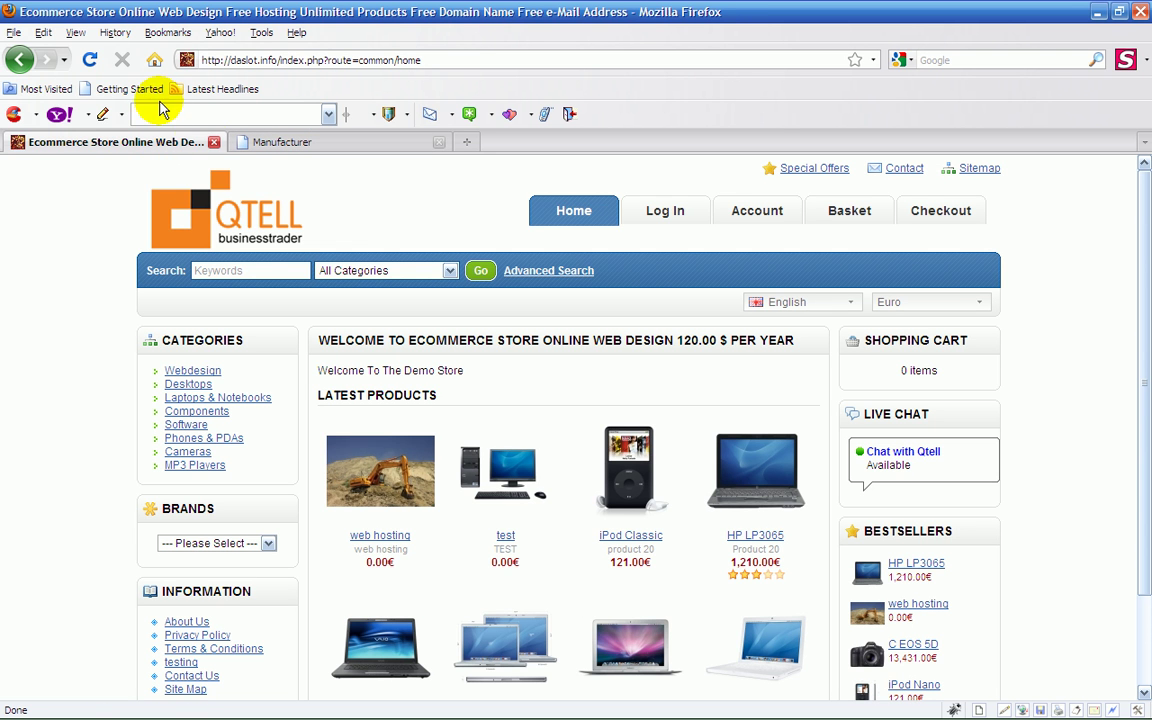
{"action": "left_click", "coordinate": [89, 59]}
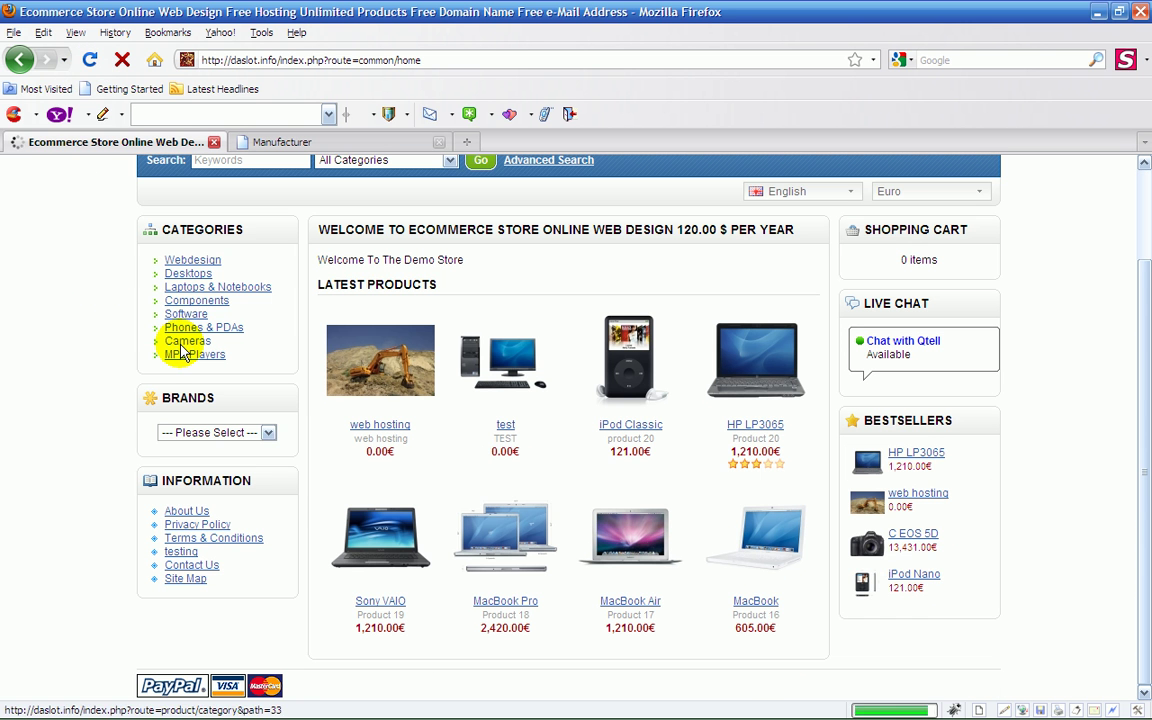
{"action": "left_click", "coordinate": [268, 432]}
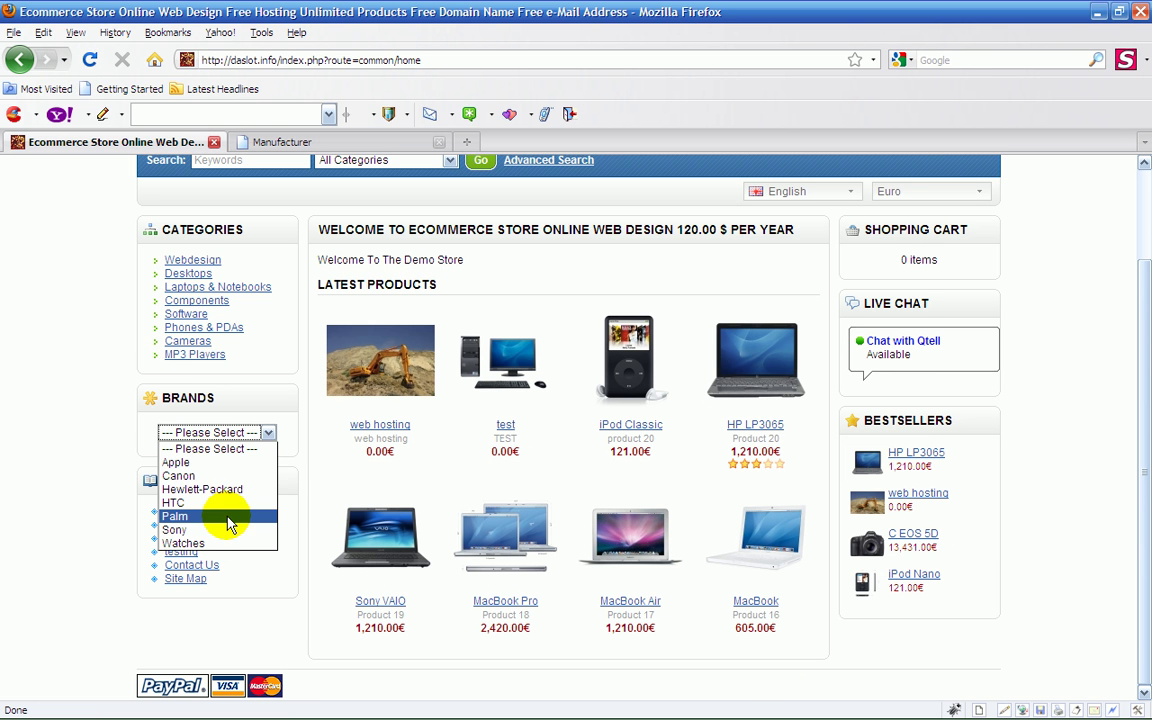
{"action": "left_click", "coordinate": [195, 543]}
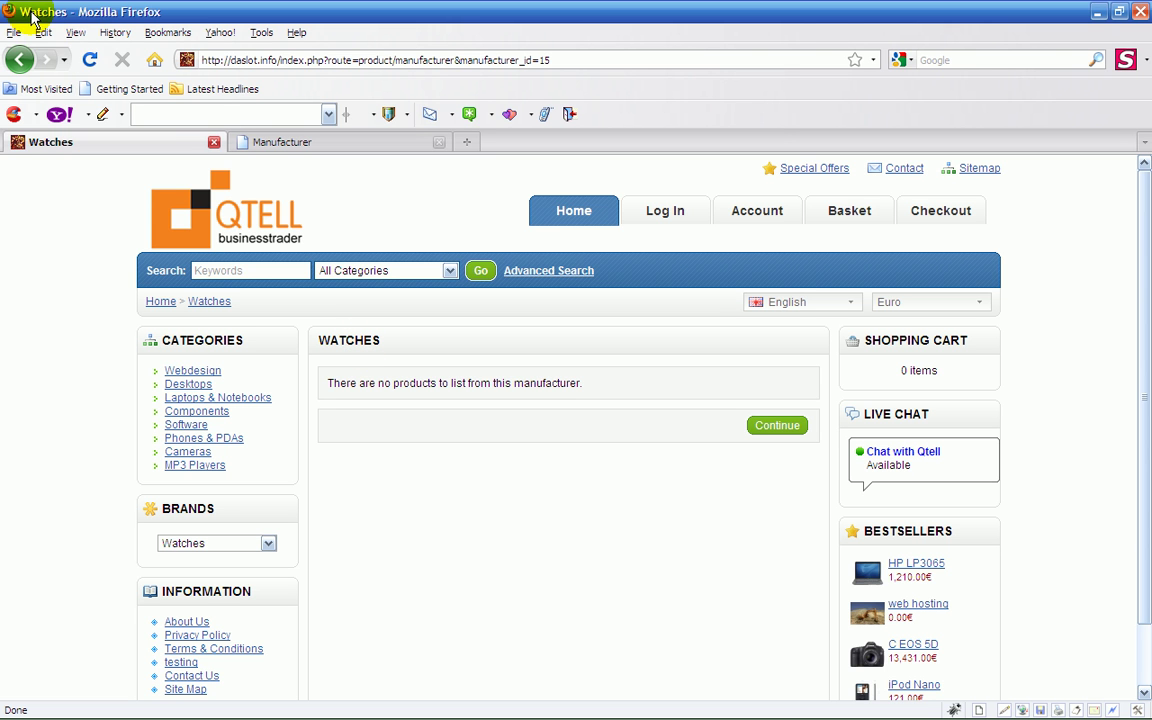
Check the Watches brand page shows no products and recheck the Brands list, then return to admin.
{"action": "scroll", "coordinate": [395, 220], "scroll_direction": "down", "scroll_amount": 2}
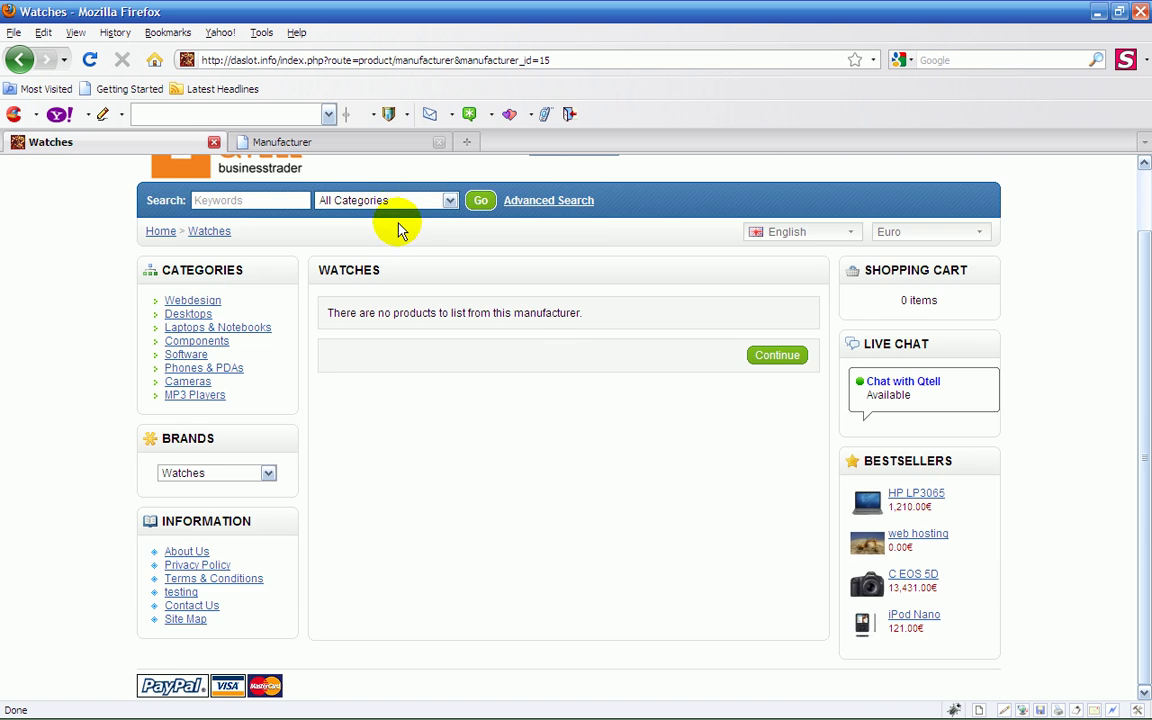
{"action": "scroll", "coordinate": [612, 383], "scroll_direction": "up", "scroll_amount": 2}
{"action": "scroll", "coordinate": [612, 383], "scroll_direction": "down", "scroll_amount": 2}
{"action": "left_click", "coordinate": [268, 474]}
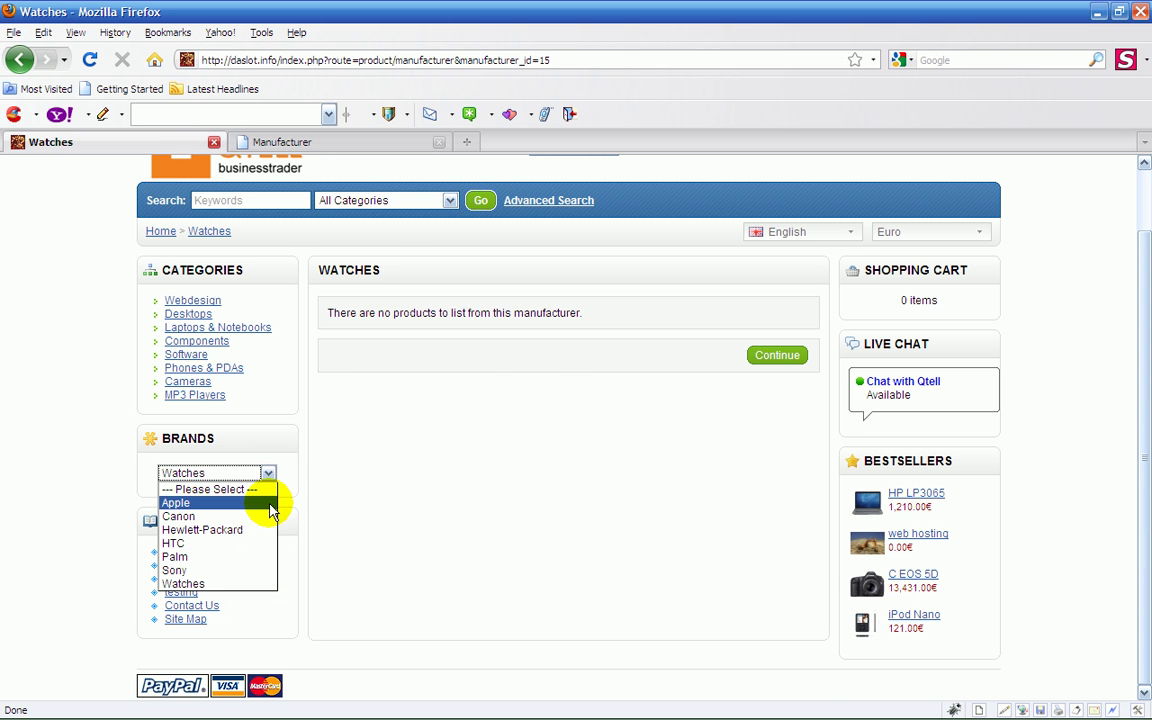
{"action": "left_click", "coordinate": [437, 490]}
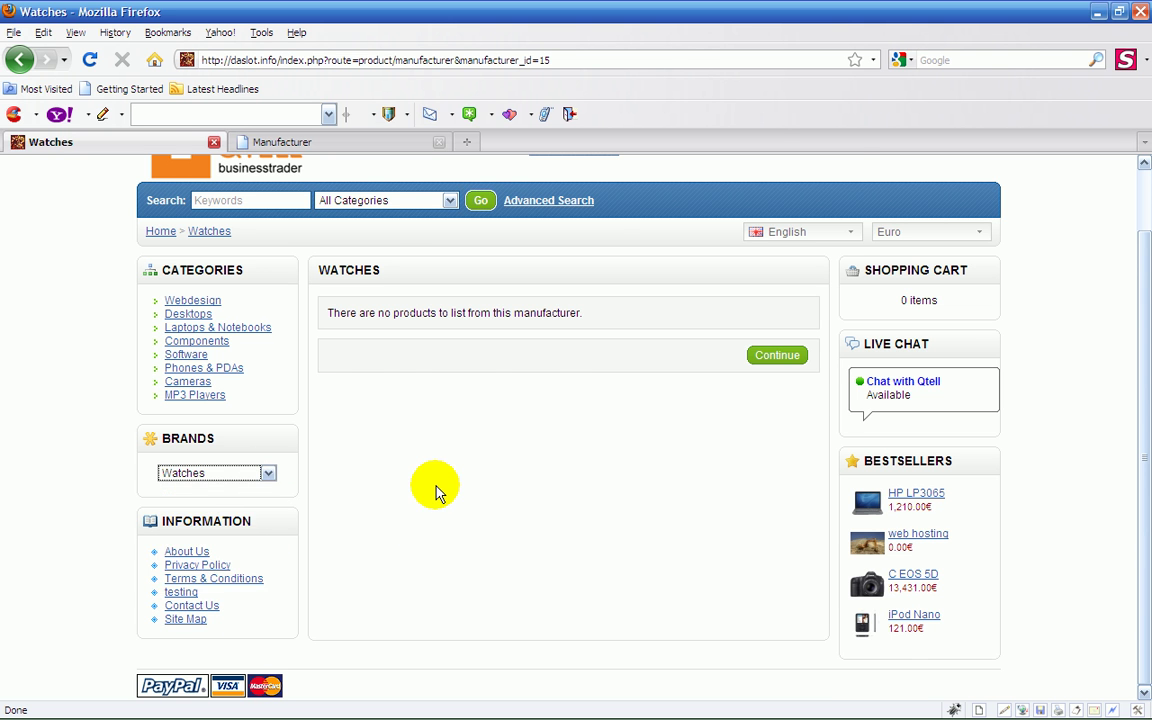
{"action": "scroll", "coordinate": [436, 488], "scroll_direction": "up", "scroll_amount": 2}
{"action": "left_click", "coordinate": [303, 142]}
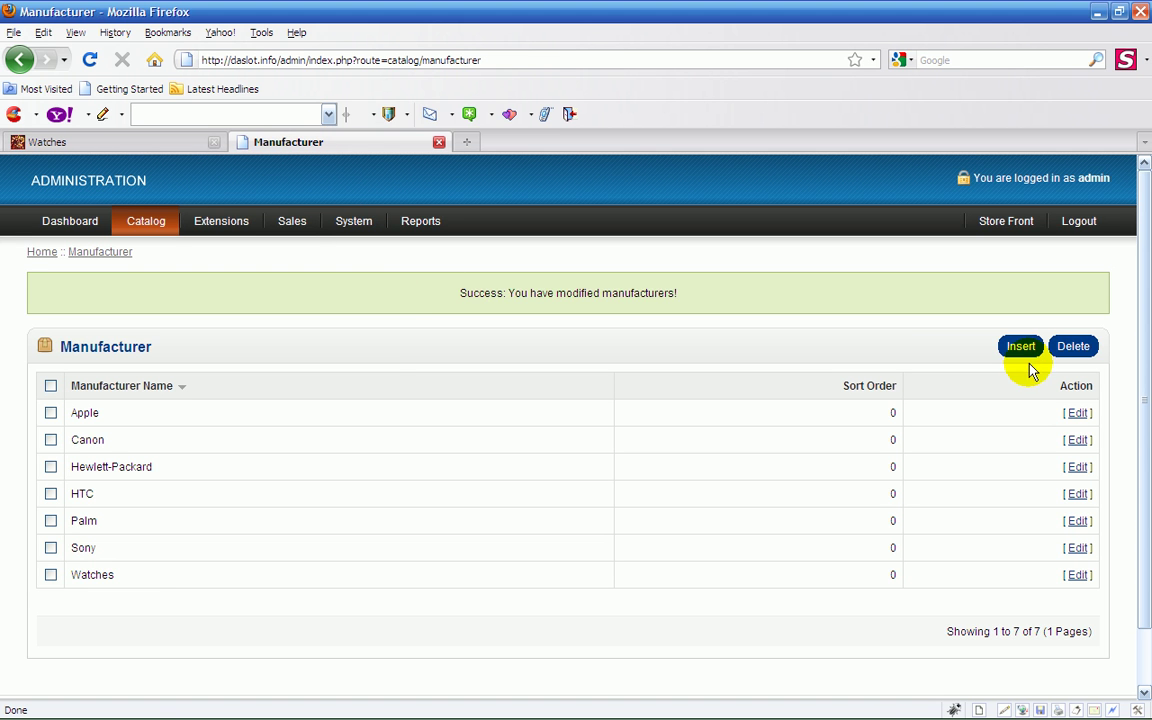
Delete the Watches manufacturer from the manufacturer list.
{"action": "left_click", "coordinate": [51, 576]}
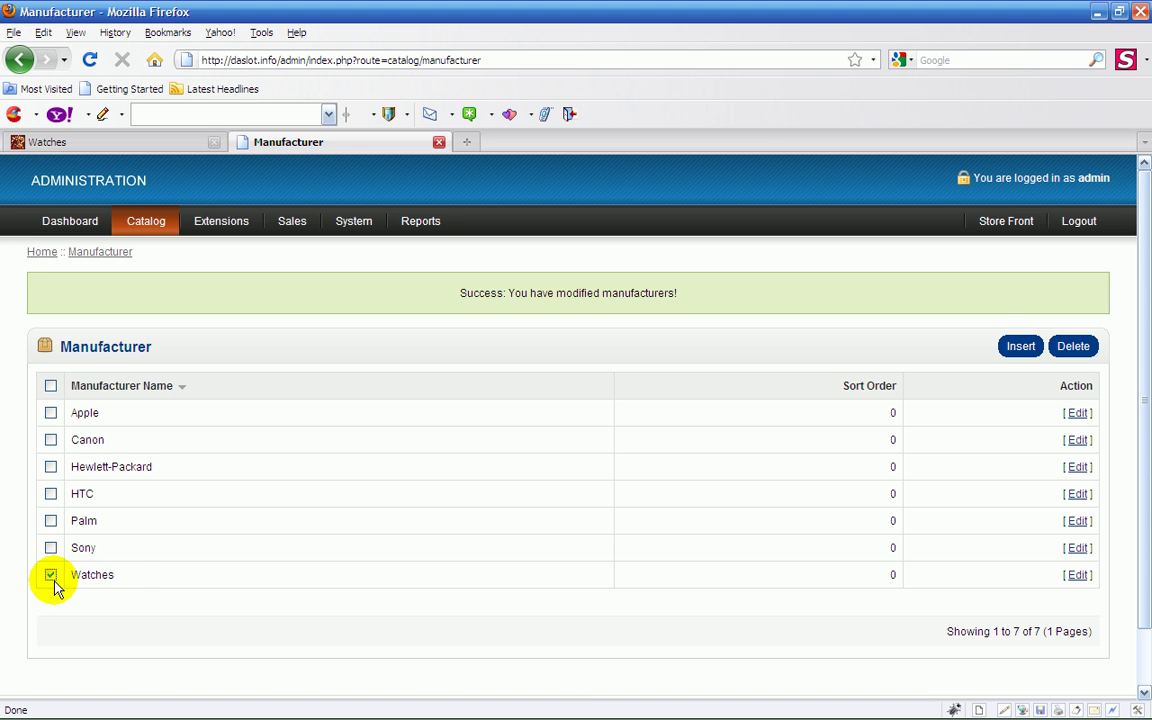
{"action": "left_click", "coordinate": [1074, 352]}
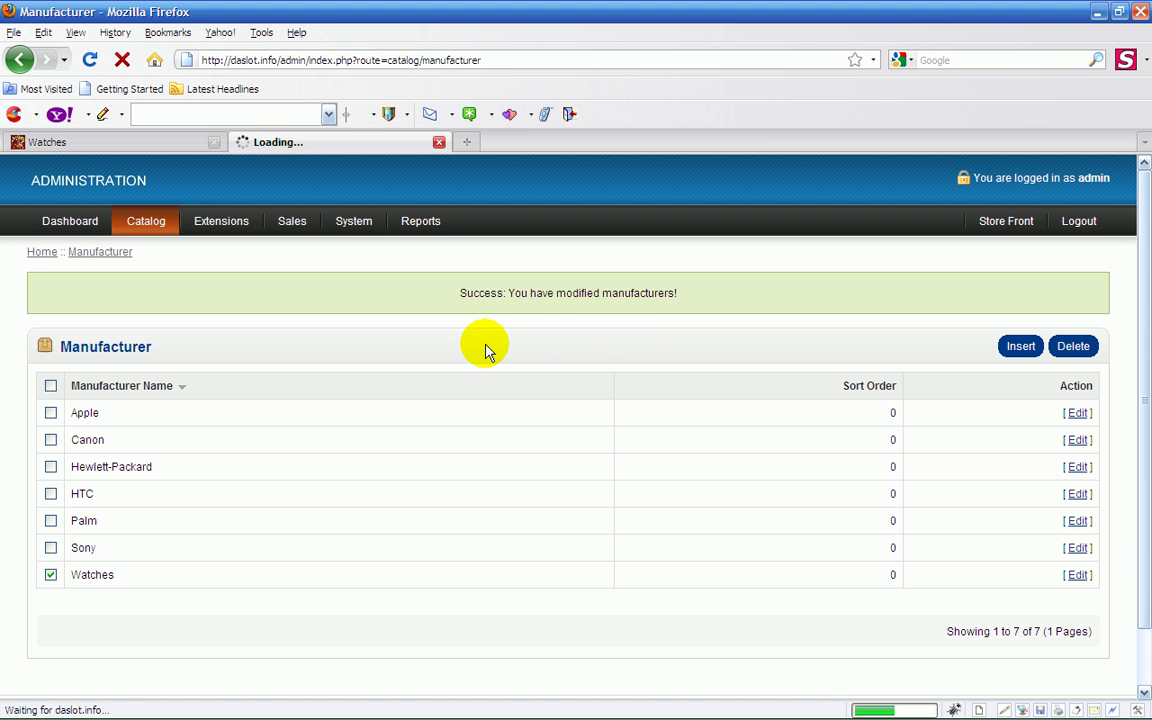
Reload the storefront to confirm Watches is gone from Brands, then return to the admin list.
{"action": "left_click", "coordinate": [122, 143]}
{"action": "left_click", "coordinate": [89, 59]}
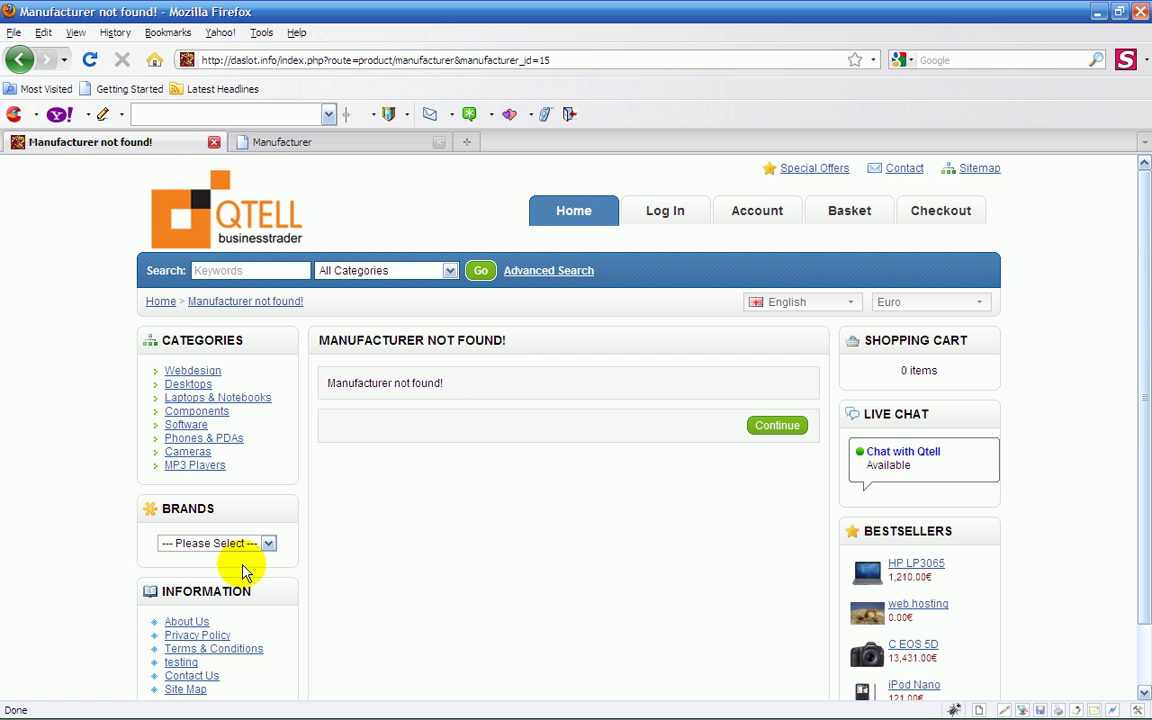
{"action": "left_click", "coordinate": [269, 543]}
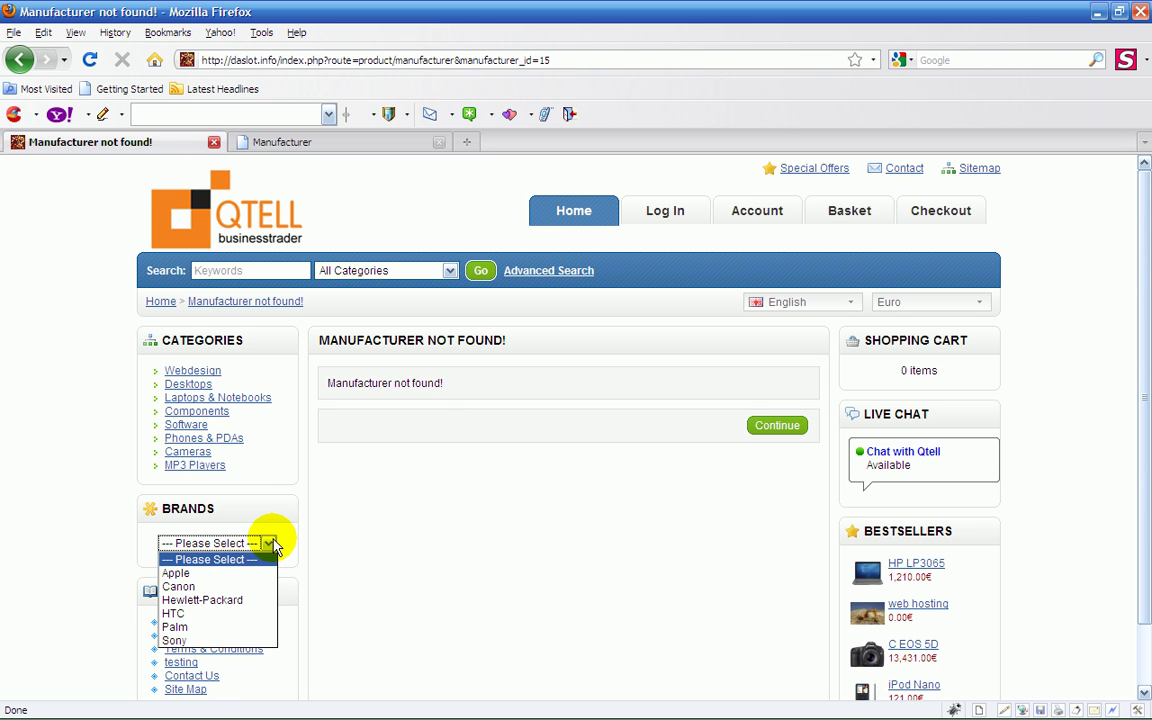
{"action": "left_click", "coordinate": [269, 543]}
{"action": "left_click", "coordinate": [162, 302]}
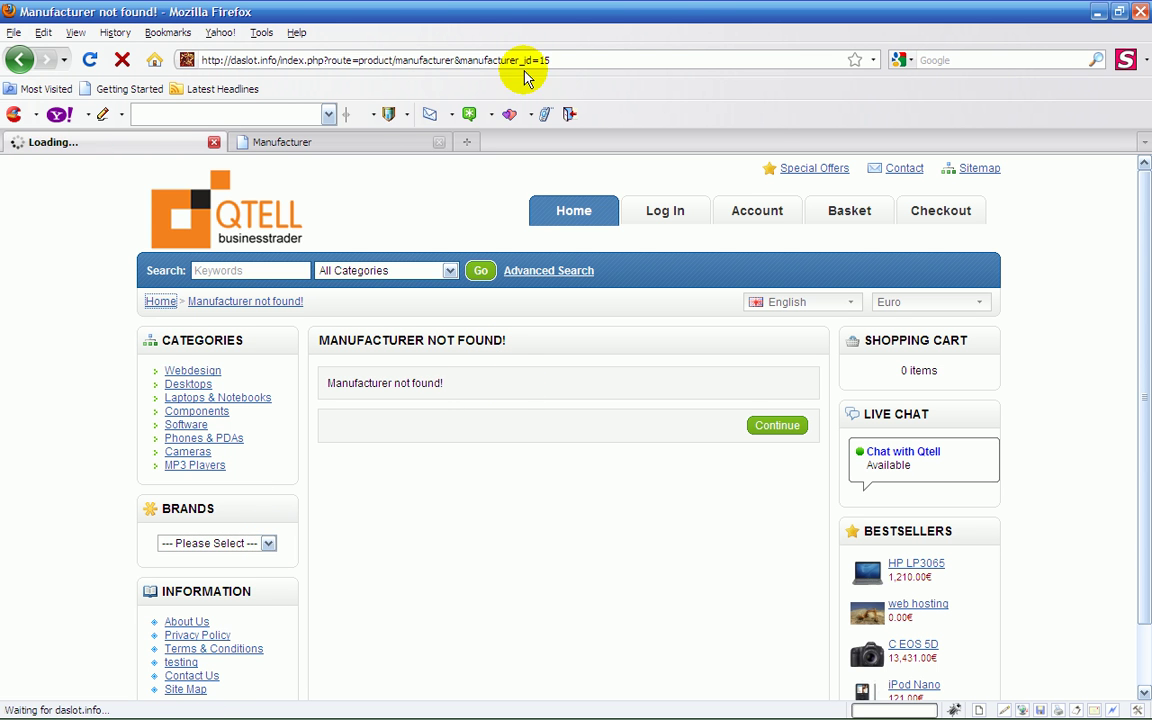
{"action": "left_click", "coordinate": [360, 142]}
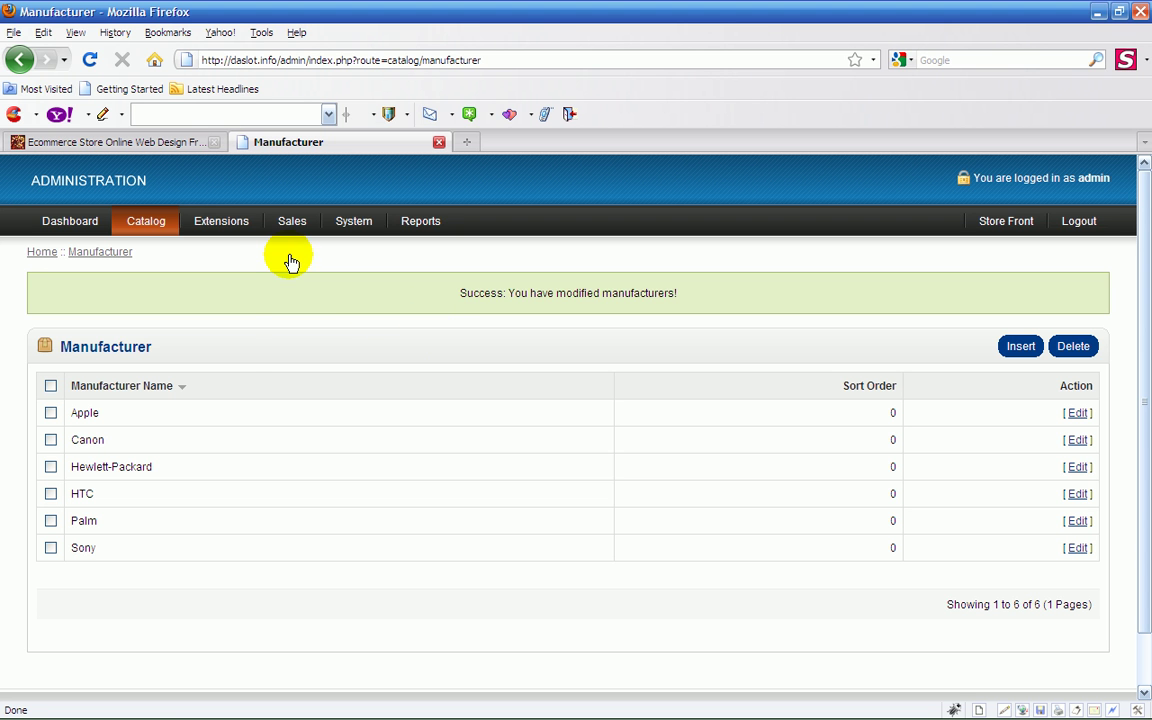
{"action": "mouse_move", "coordinate": [140, 224]}
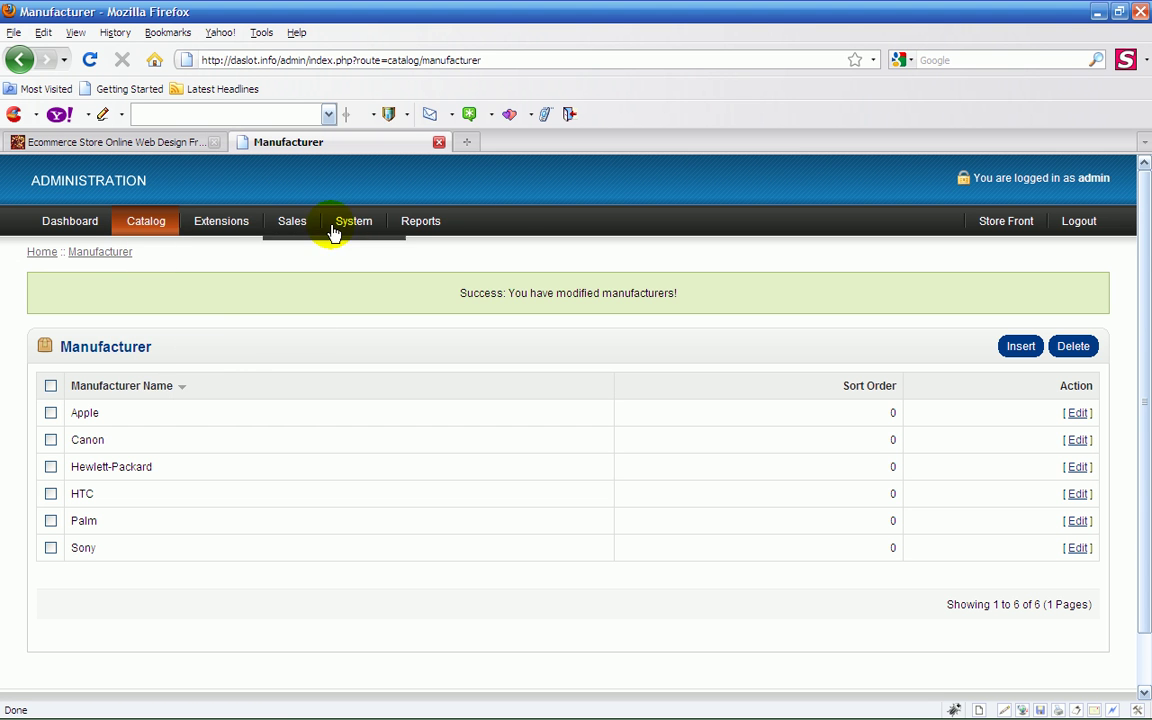
{"action": "mouse_move", "coordinate": [147, 220]}
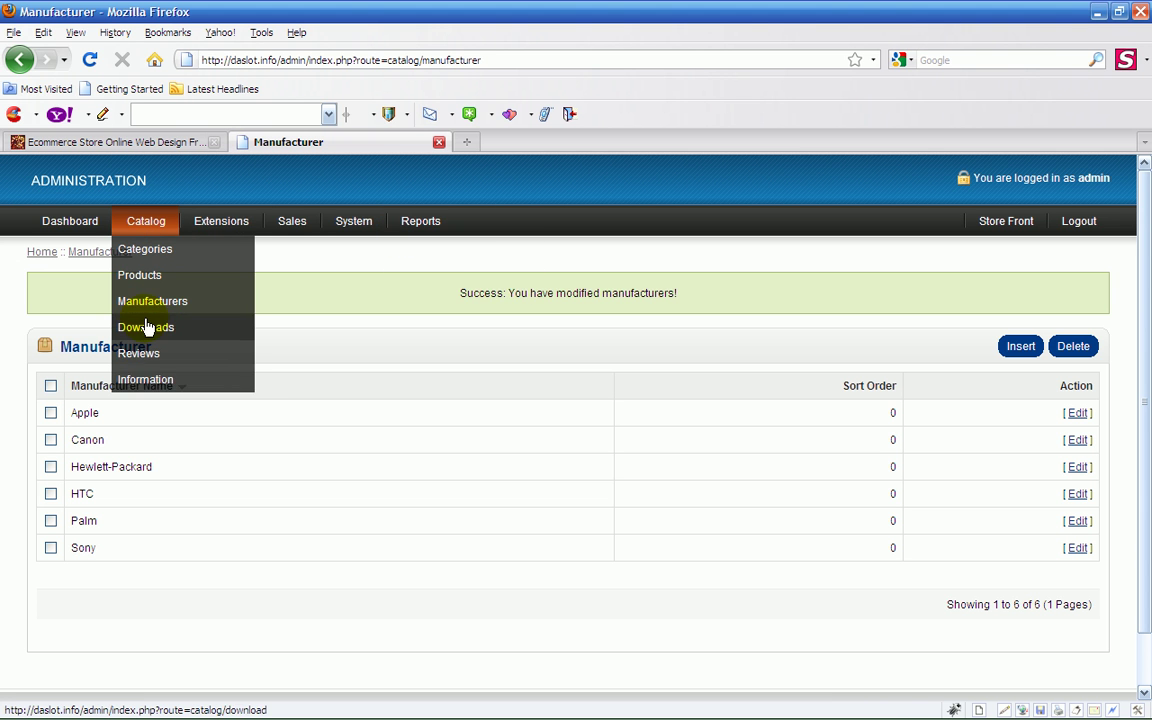